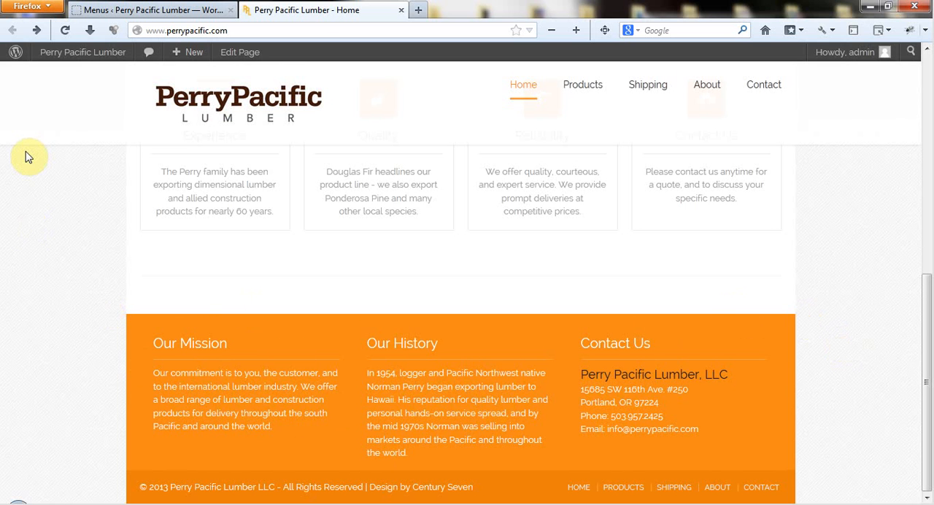
- Open the site's widget management page, collapse the Page Sidebar area and expand the Footer Sidebar area
left_click(137, 10)
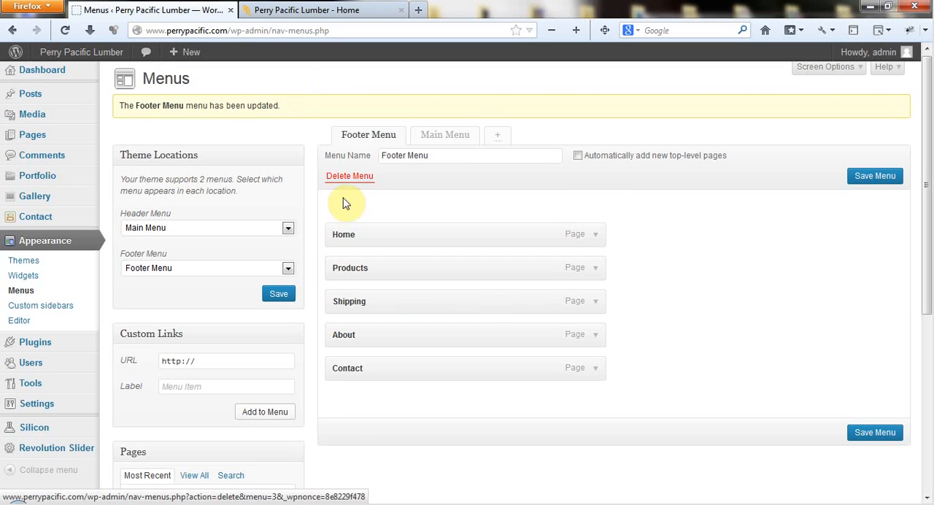
left_click(70, 279)
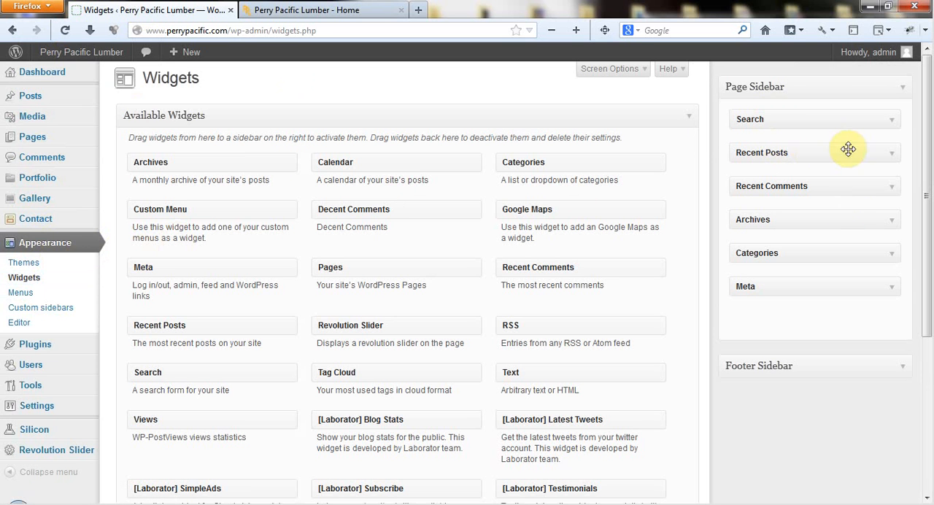
left_click(904, 93)
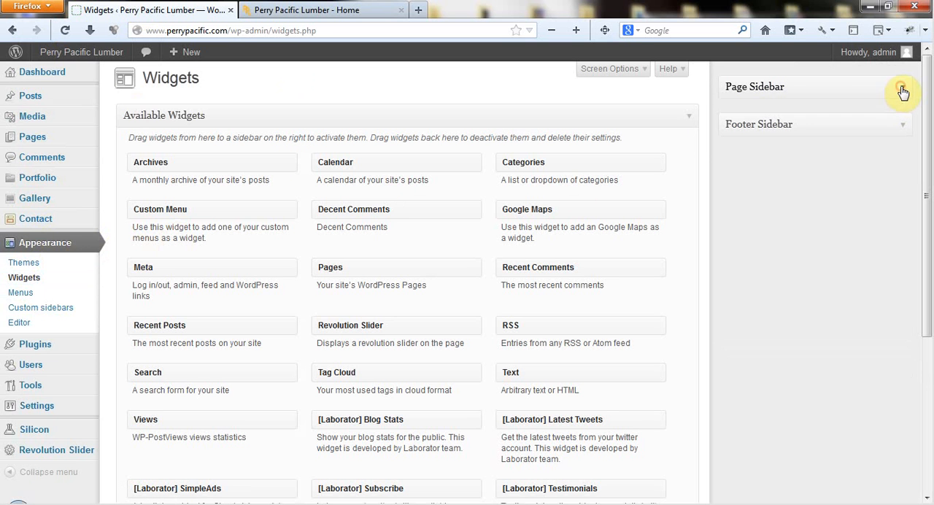
left_click(902, 125)
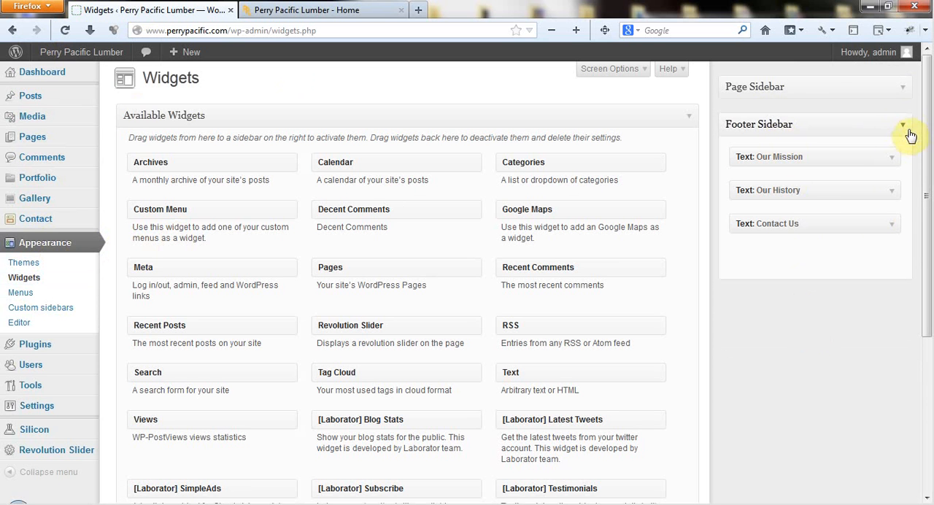
left_click(902, 91)
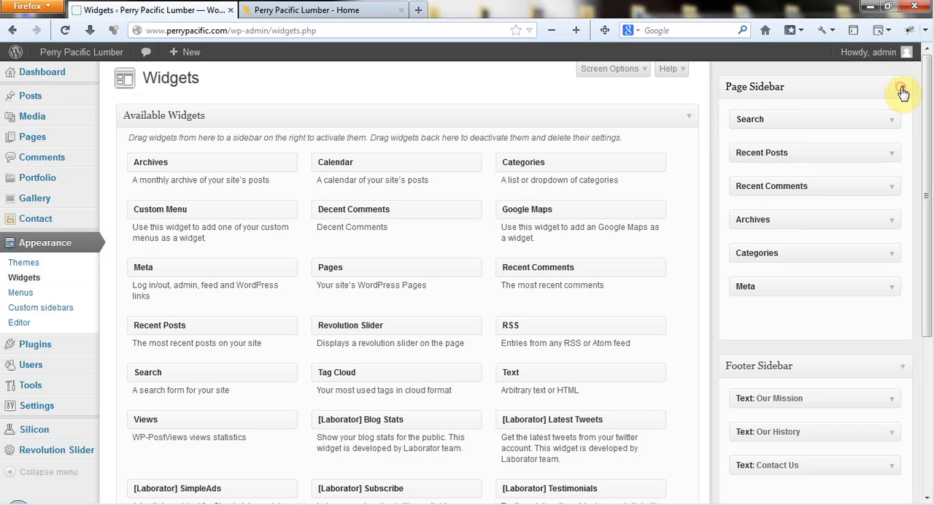
left_click(902, 90)
left_click(905, 127)
left_click(904, 127)
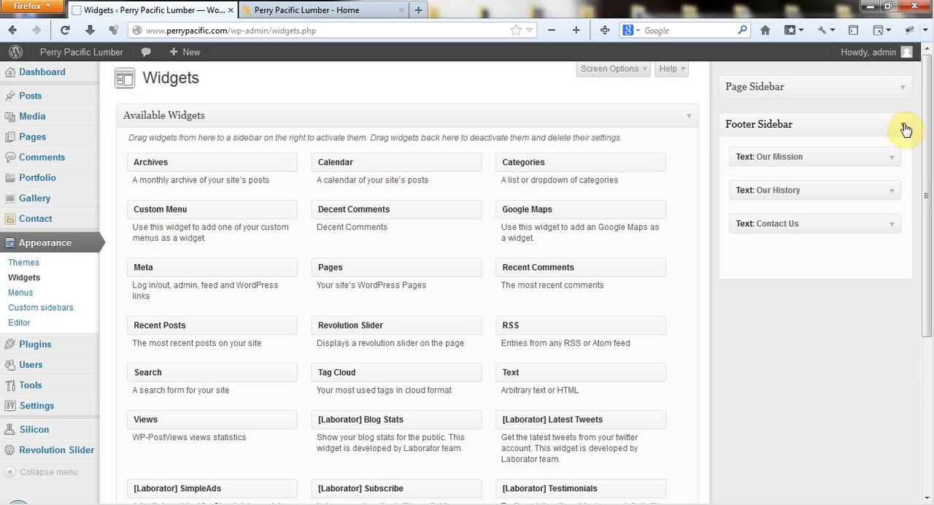
left_click(902, 91)
left_click(902, 91)
- Append the word "Text" to the end of the Our Mission footer widget's content and save the widget
left_click(892, 161)
left_click(689, 193)
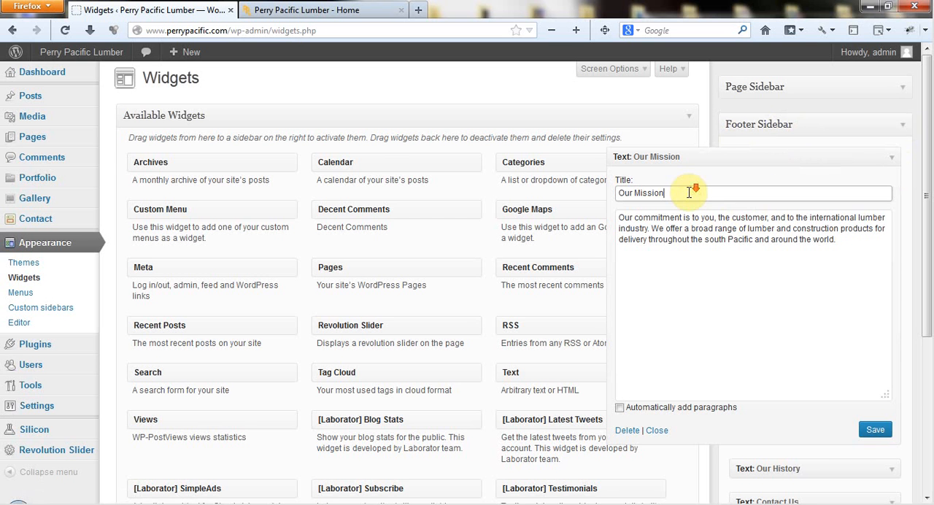
left_click(861, 248)
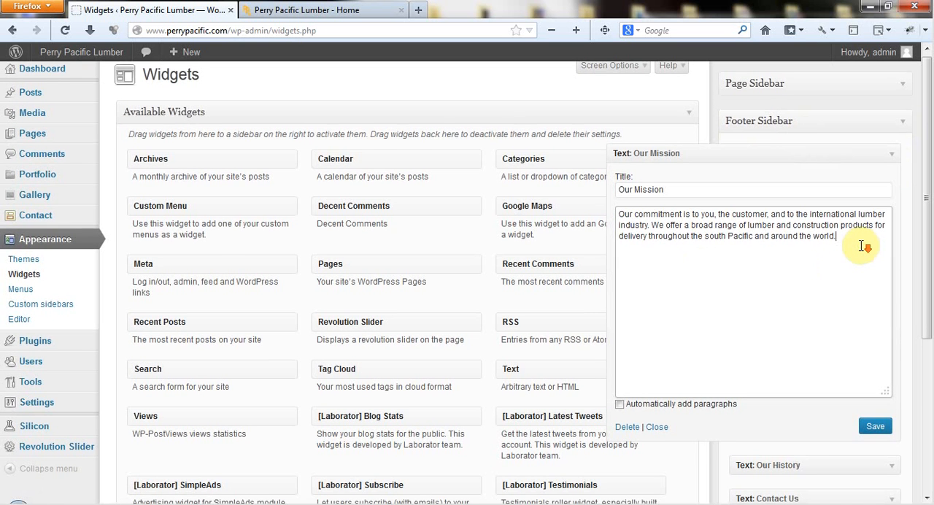
scroll(861, 245, "down", 1)
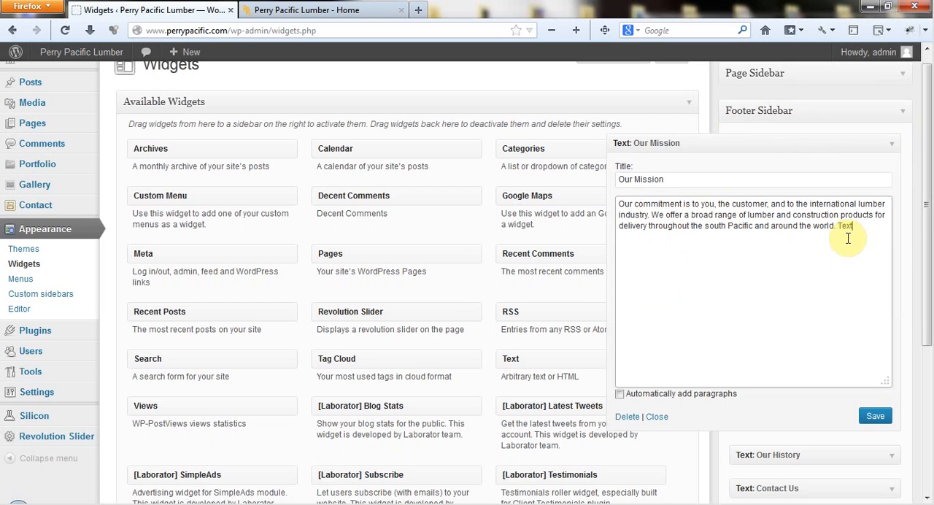
left_click(875, 415)
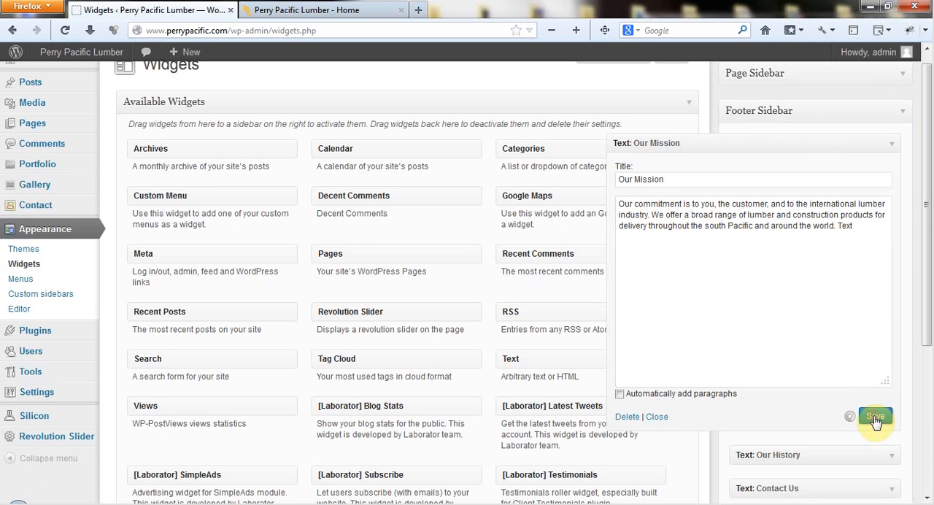
- Reload the live home page and check the Our Mission text in its footer
left_click(314, 8)
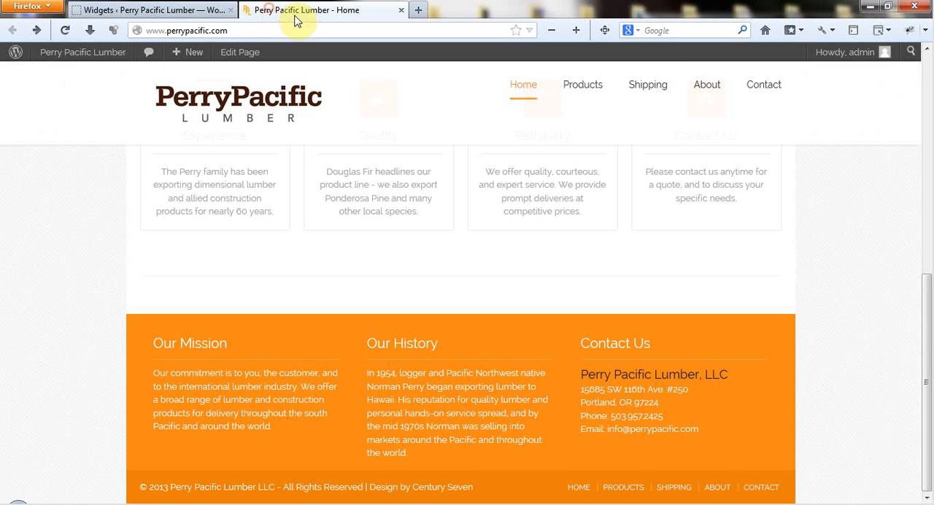
left_click(63, 31)
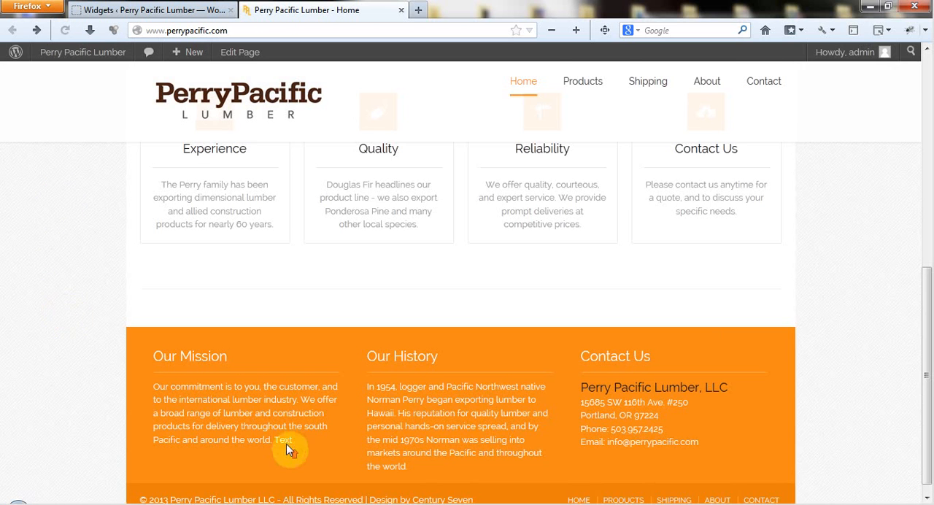
scroll(294, 471, "down", 1)
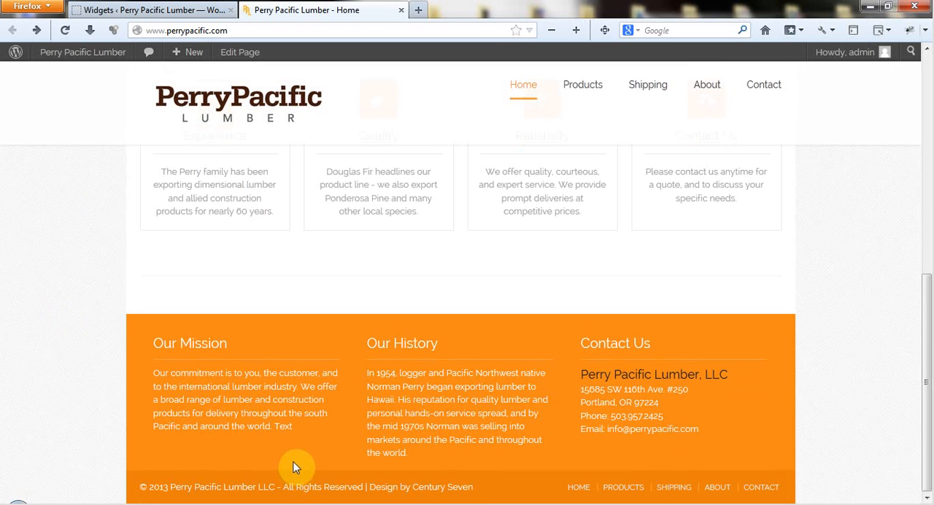
- Remove the added word "Text" from the Our Mission widget's content, save it and collapse the widget
left_click(131, 18)
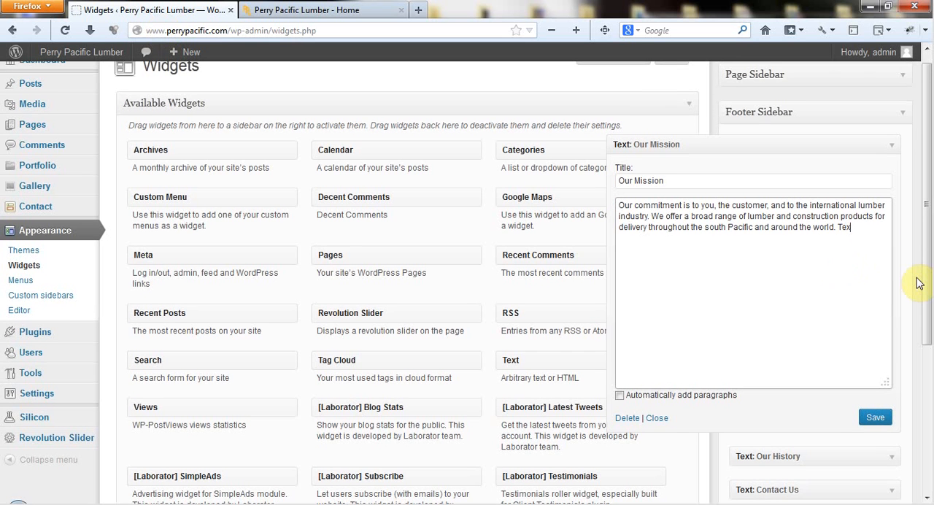
key("BackSpace")
key("BackSpace")
key("BackSpace")
key("BackSpace")
key("BackSpace")
left_click(875, 421)
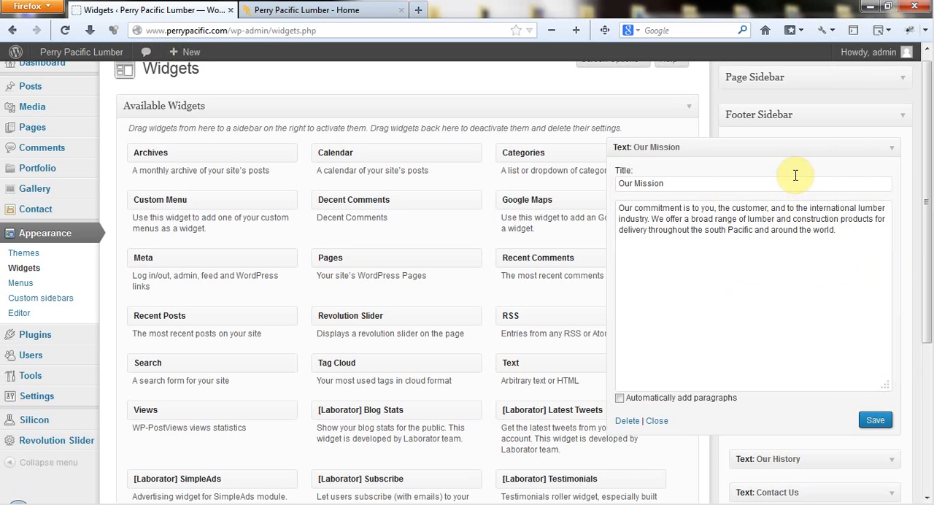
left_click(891, 153)
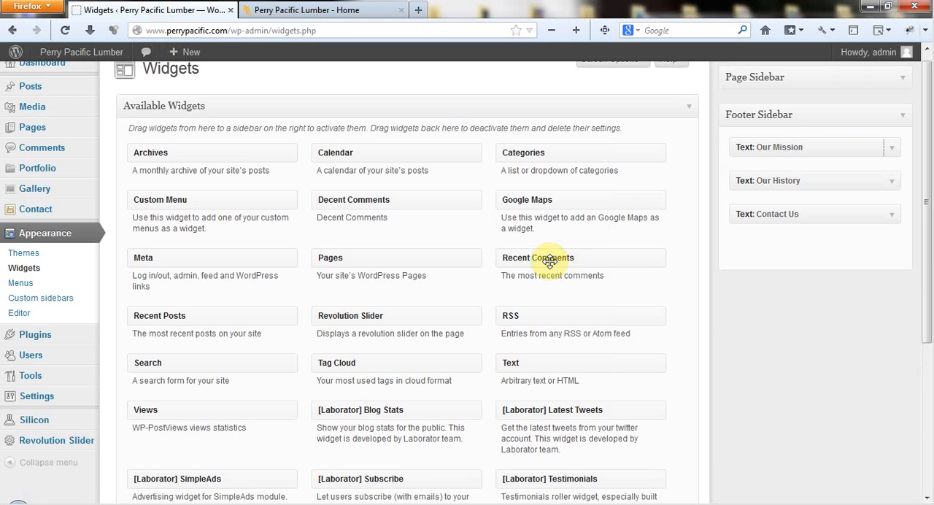
- Move the Our Mission text widget out of the Footer Sidebar into the Inactive Widgets area
scroll(580, 270, "down", 2)
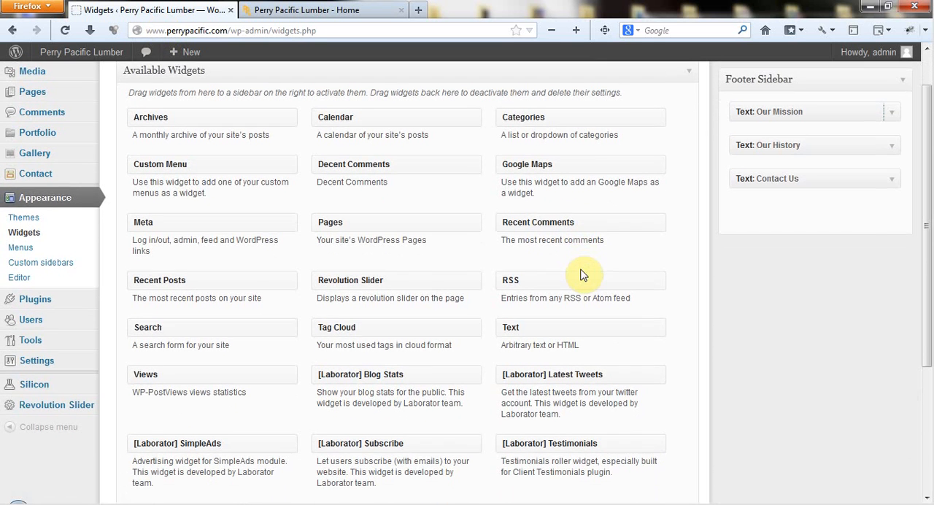
scroll(580, 269, "down", 1)
scroll(580, 271, "up", 3)
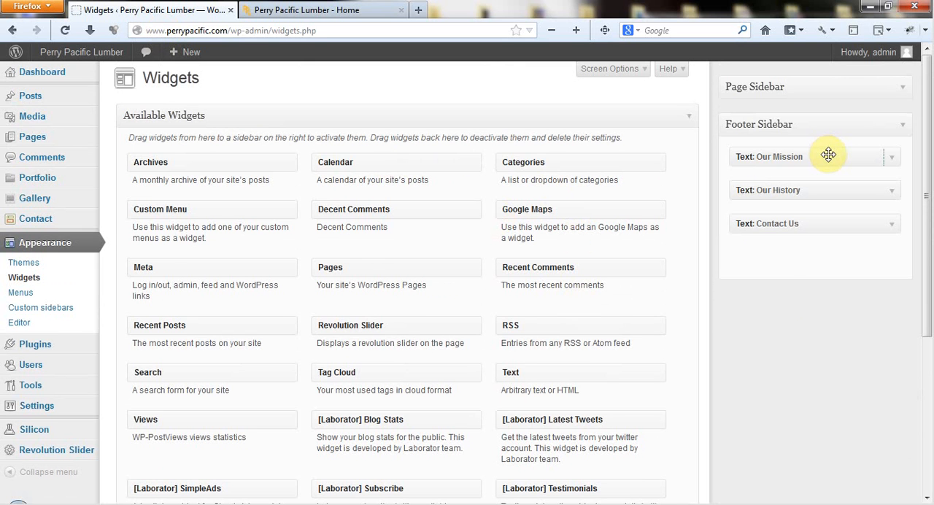
left_click(893, 159)
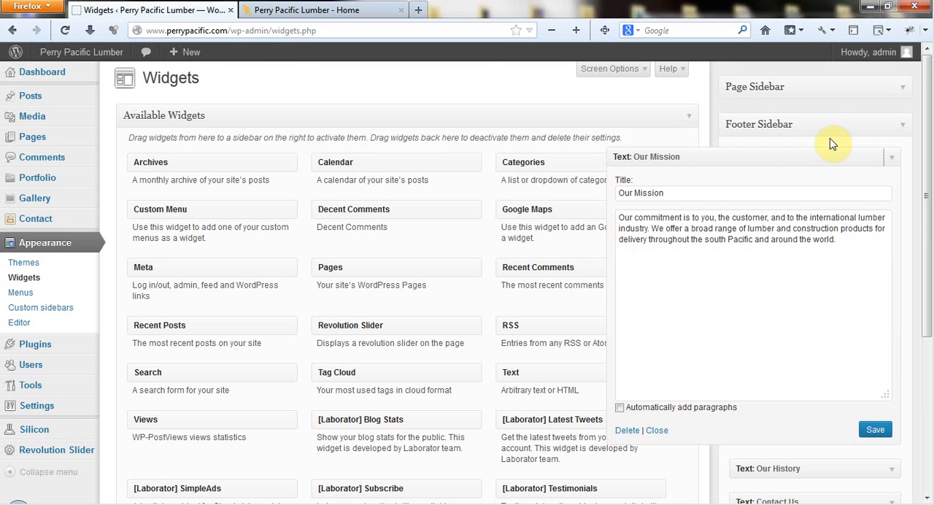
left_click(894, 159)
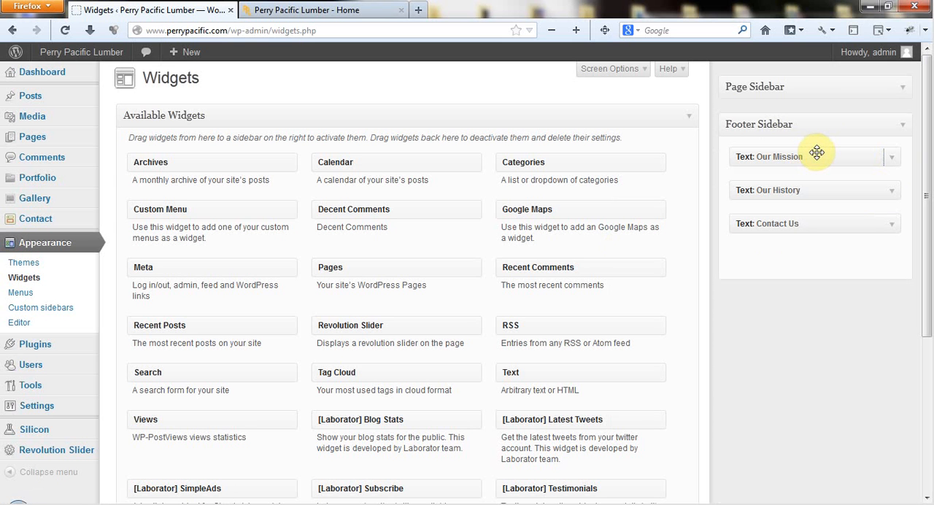
left_click_drag(816, 152, 200, 410)
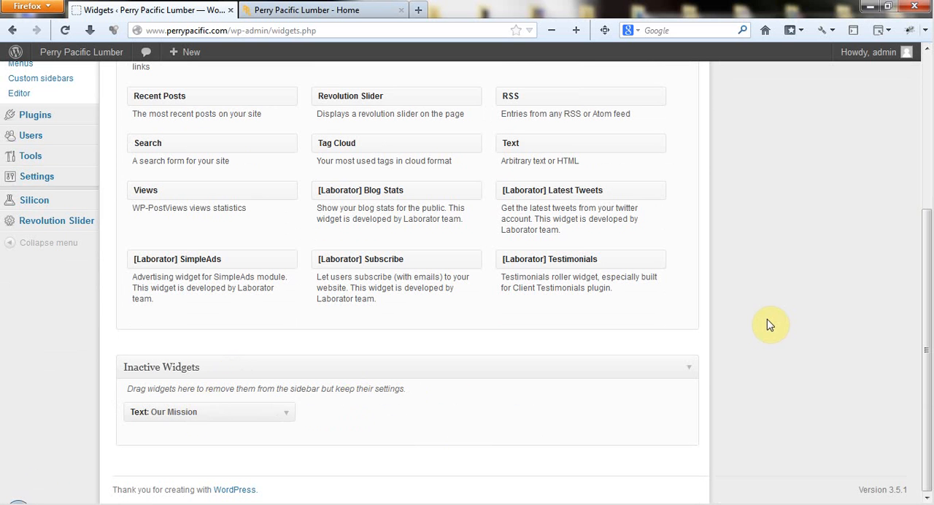
- Inspect the retained title and content of the Our Mission widget under Inactive Widgets, and collapse it again
left_click(286, 411)
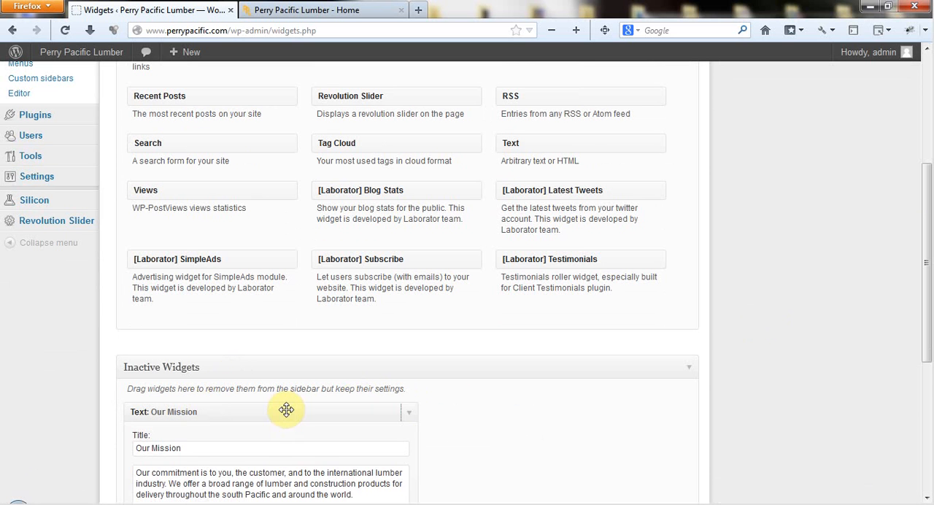
scroll(532, 390, "down", 4)
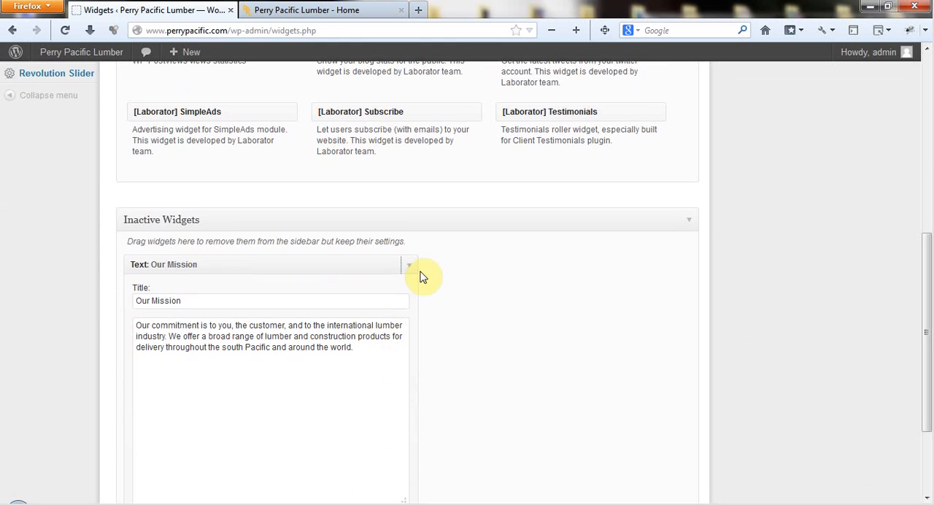
left_click(411, 268)
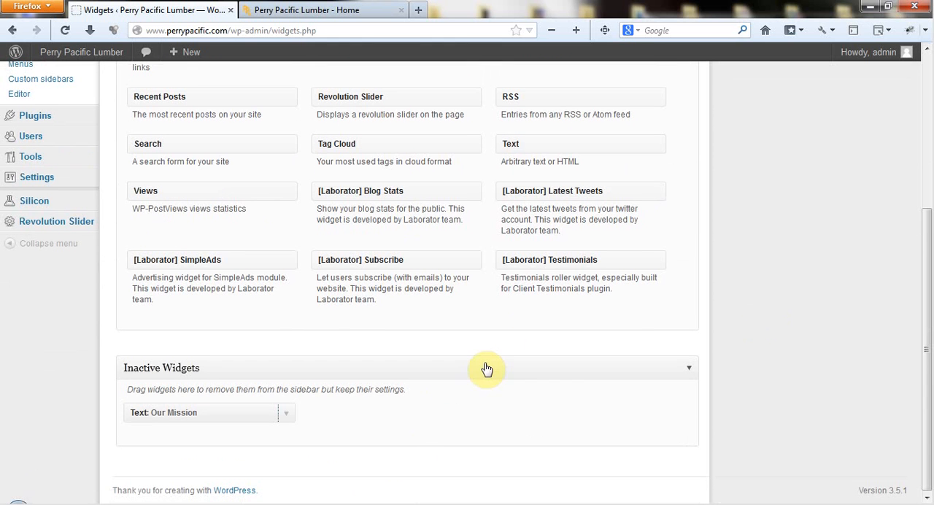
left_click(200, 416)
left_click(199, 417)
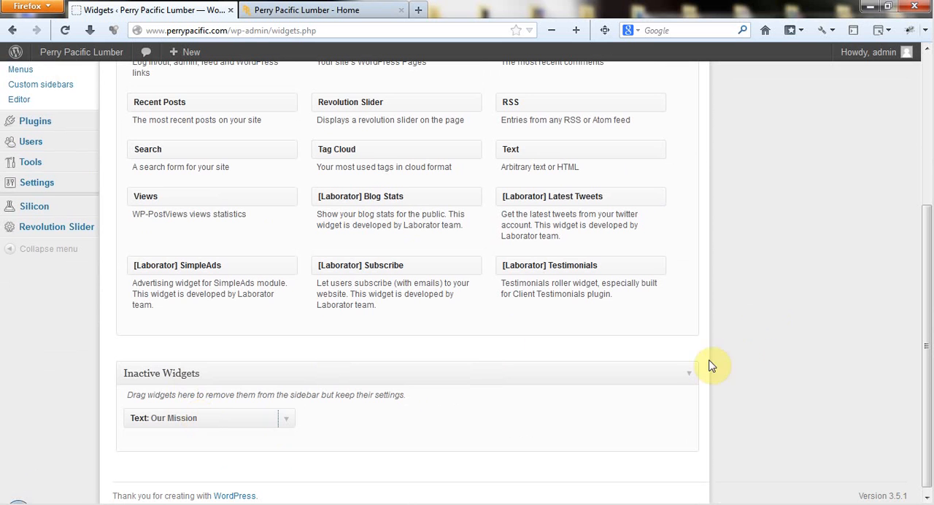
- Add a Calendar widget above Our History in the Footer Sidebar, title it "Calendar" and save it
scroll(759, 318, "up", 5)
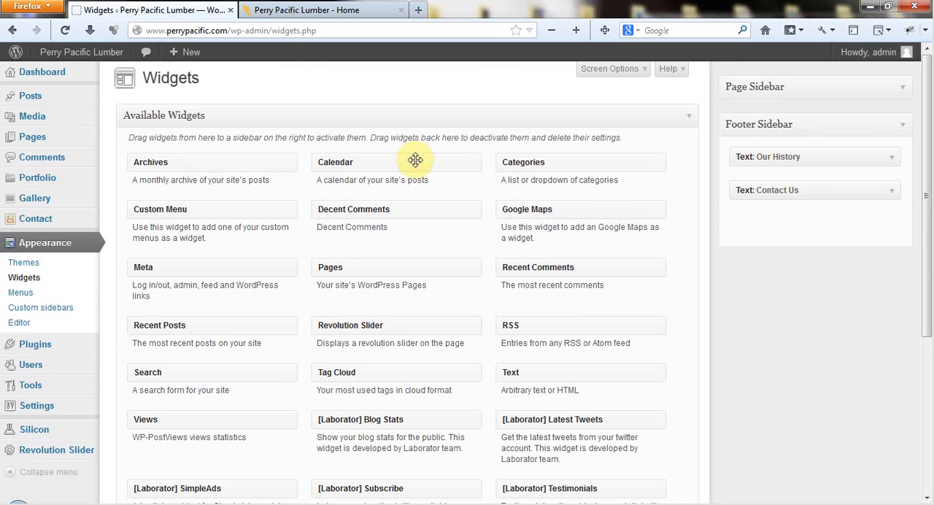
left_click_drag(386, 162, 791, 155)
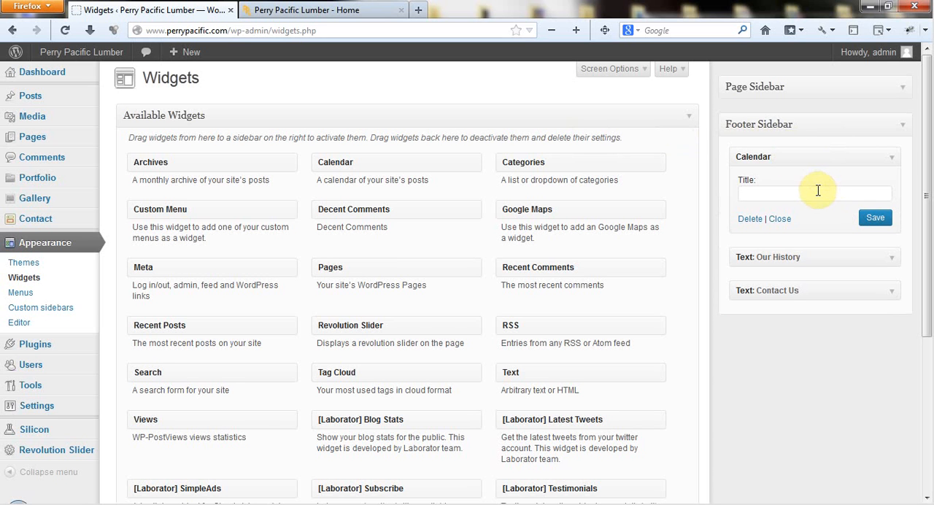
type("Calendar")
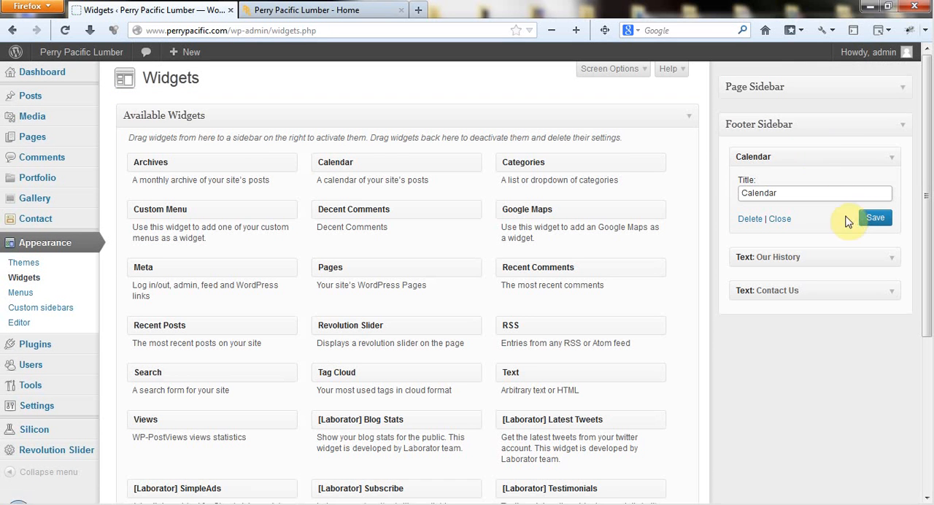
left_click(874, 219)
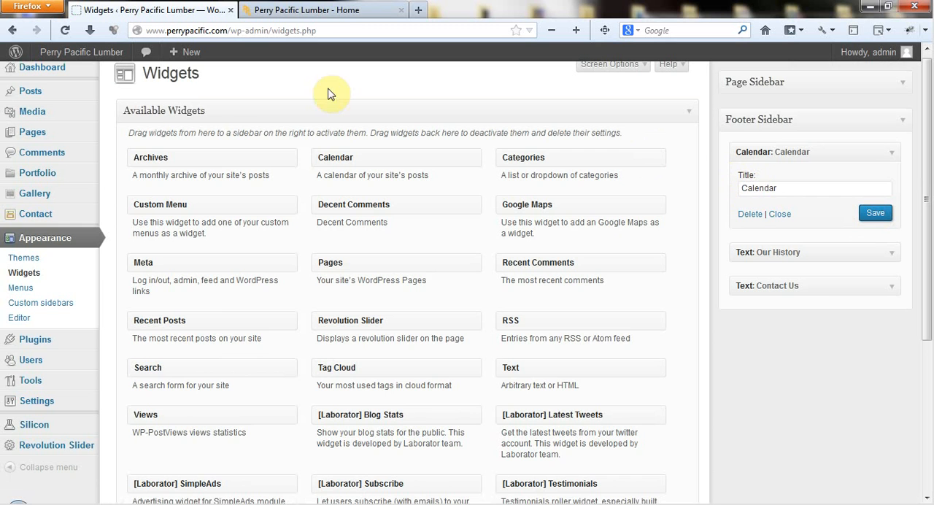
- Reload the live home page and examine the Calendar column in the footer
left_click(326, 13)
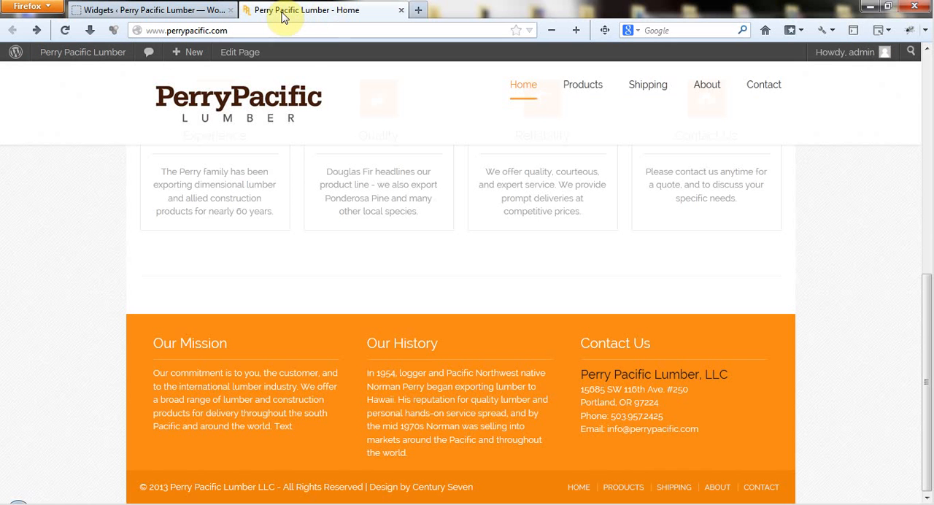
left_click(64, 30)
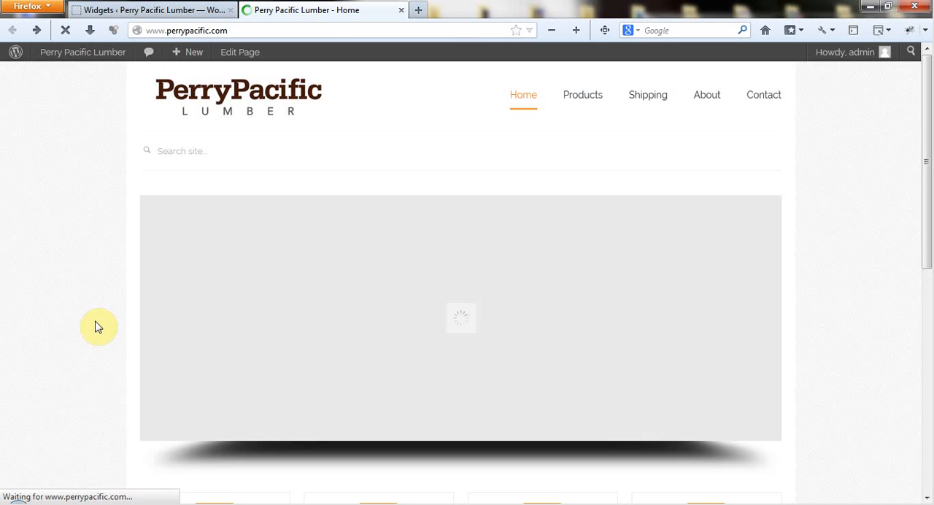
scroll(99, 329, "down", 10)
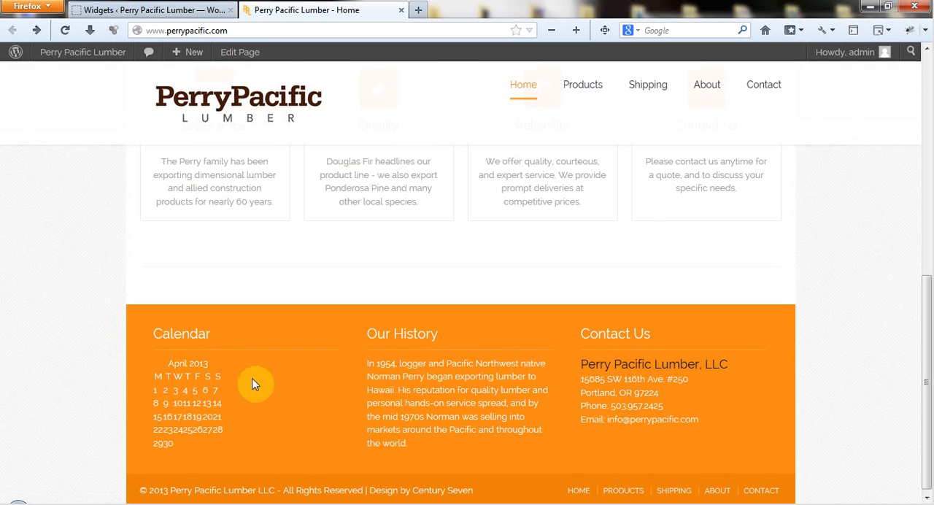
- Back on the widget management page, collapse the Calendar widget and move it below Contact Us in the Footer Sidebar
left_click(179, 10)
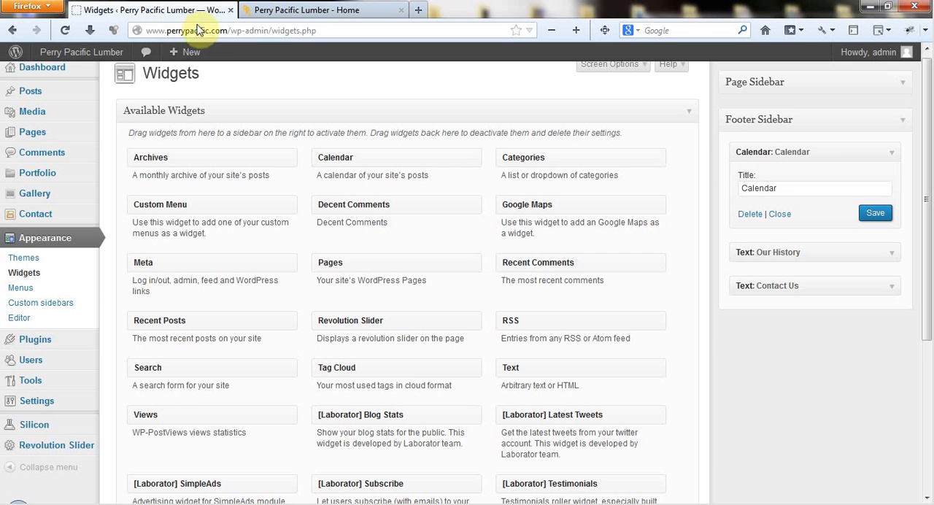
left_click(892, 155)
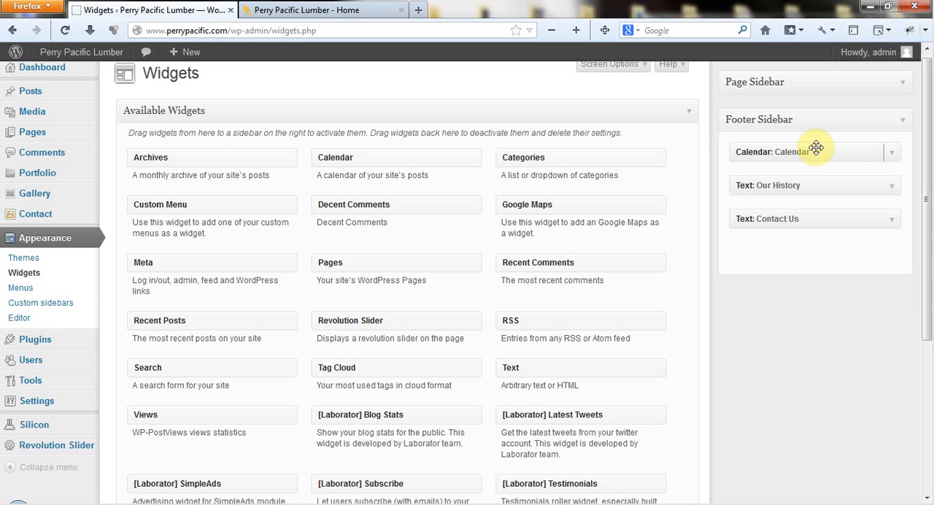
left_click_drag(816, 148, 819, 222)
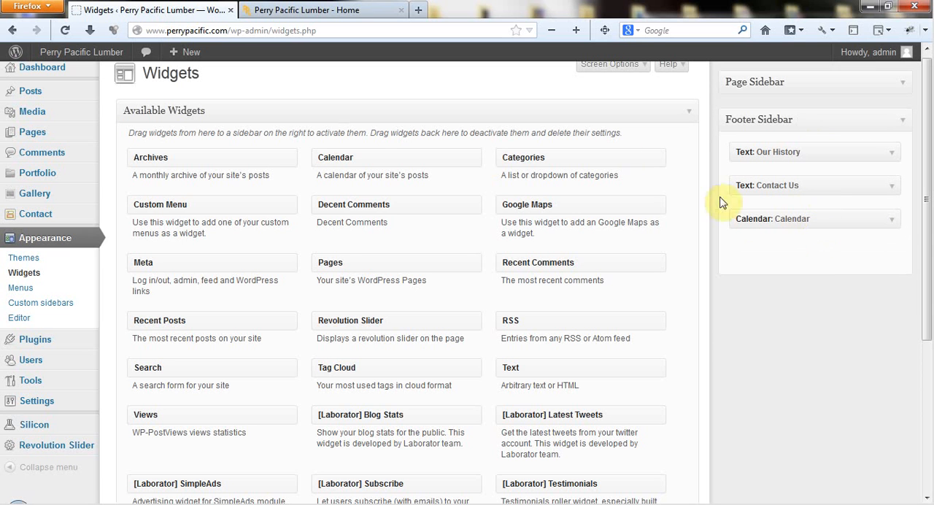
- Reload the live home page and examine the order of the footer columns
left_click(300, 16)
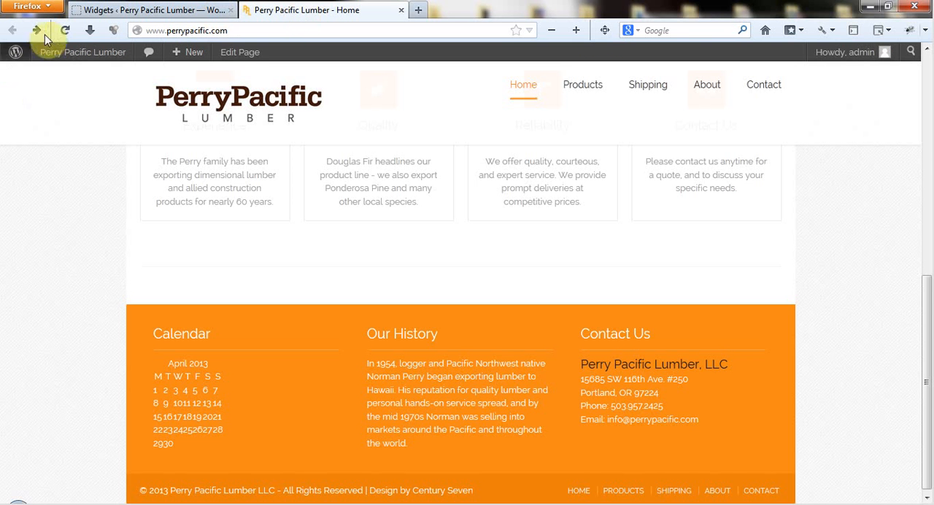
left_click(65, 30)
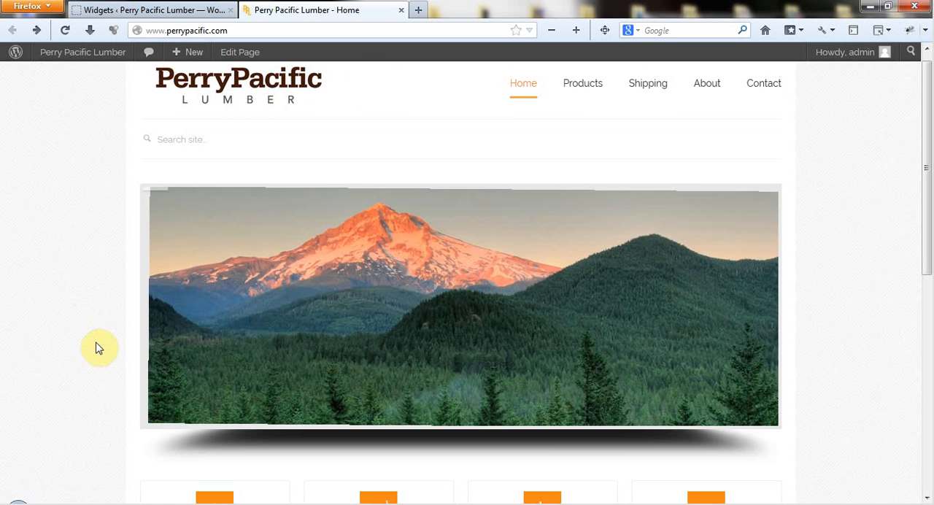
scroll(99, 348, "down", 5)
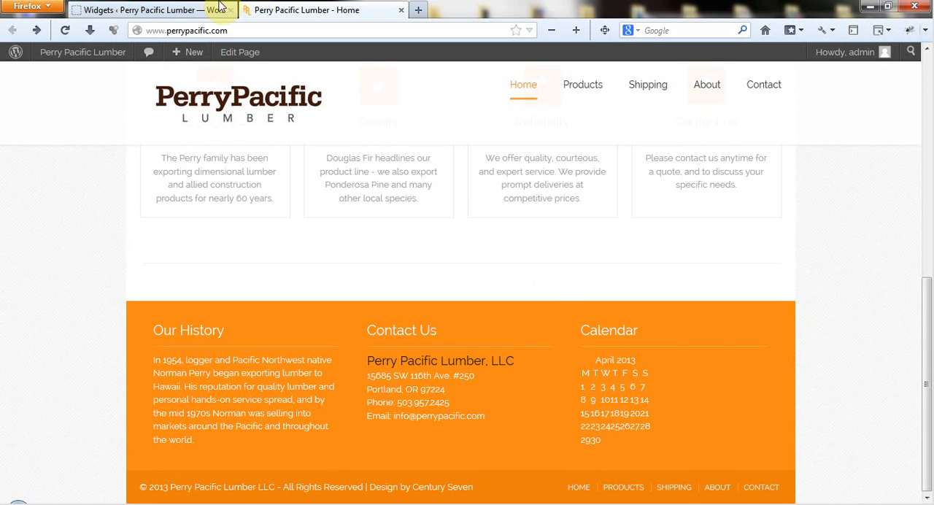
- Back on the widget management page, delete the Calendar widget from the Footer Sidebar
left_click(179, 12)
scroll(812, 270, "down", 1)
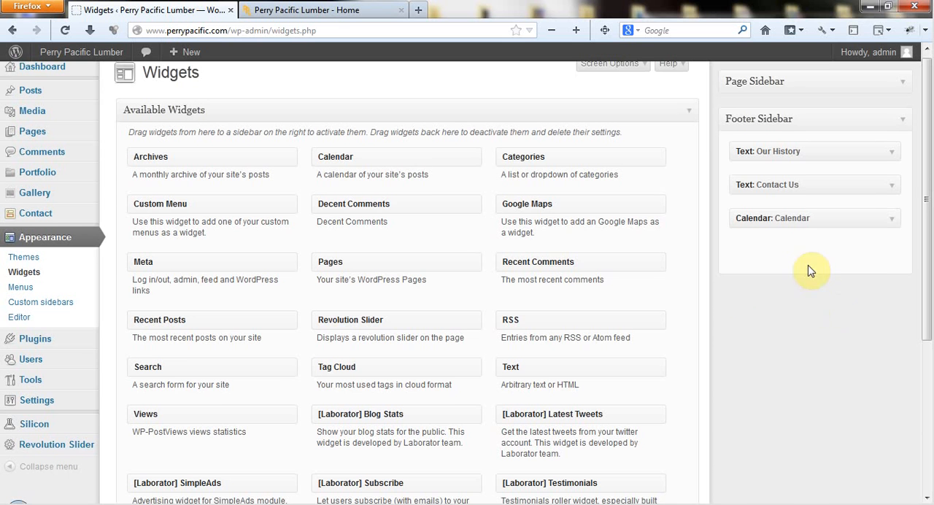
left_click(890, 216)
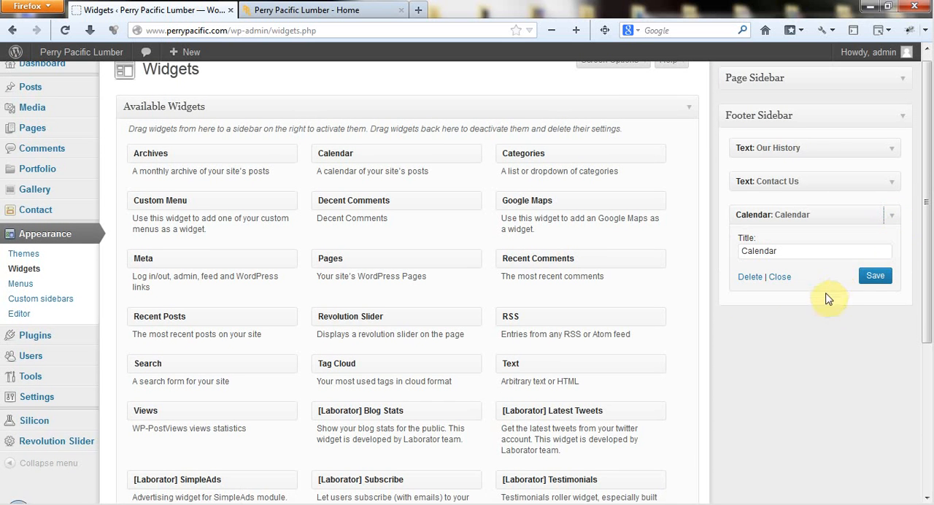
left_click(750, 278)
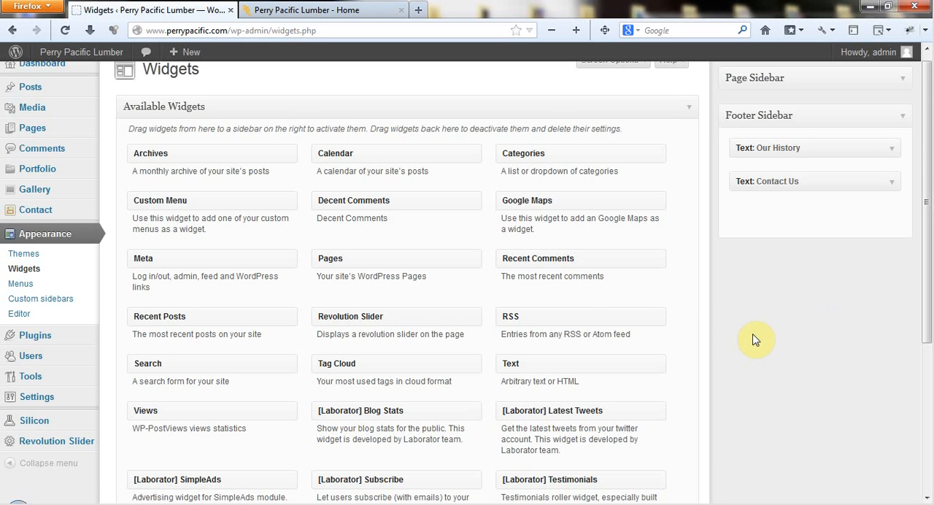
- Add a Google Maps widget below Contact Us in the Footer Sidebar, inspect its settings fields, and remove it again
scroll(590, 299, "down", 3)
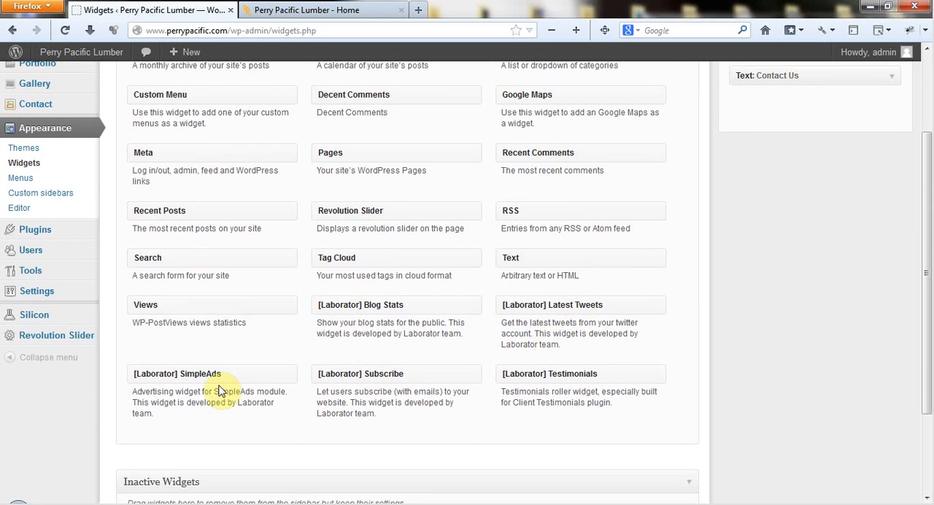
scroll(219, 390, "up", 3)
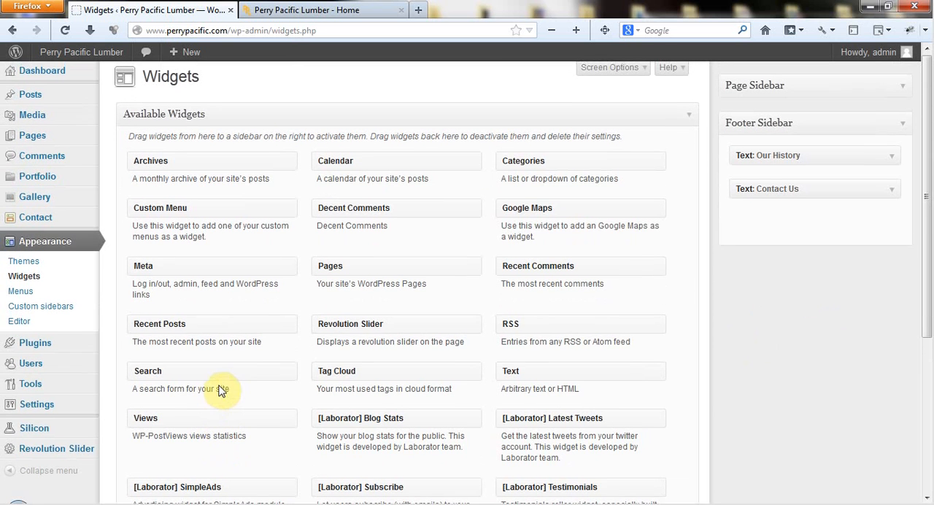
left_click_drag(558, 210, 730, 224)
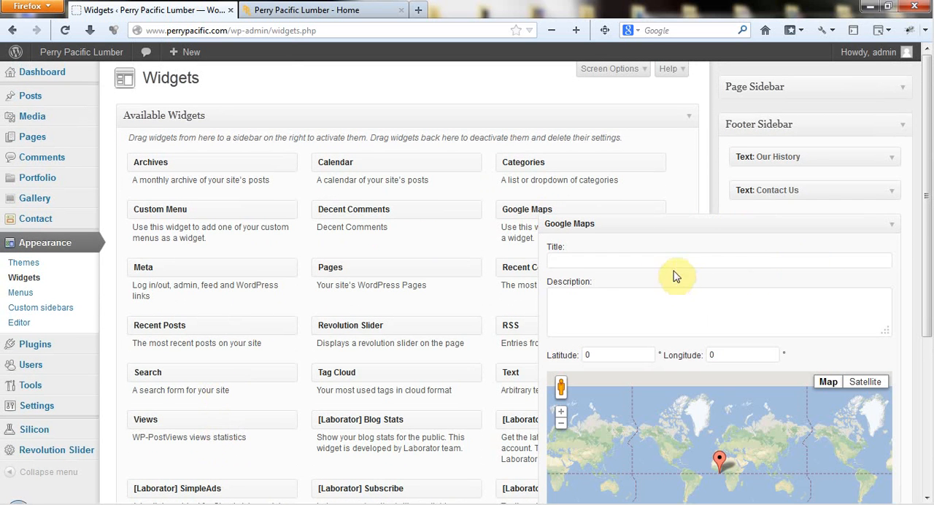
left_click(659, 258)
left_click(644, 297)
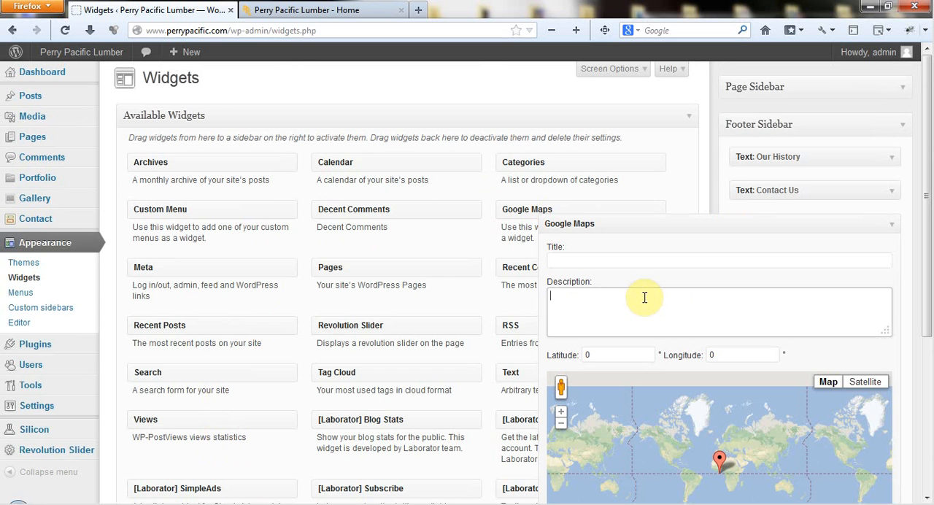
left_click(622, 357)
scroll(737, 352, "down", 2)
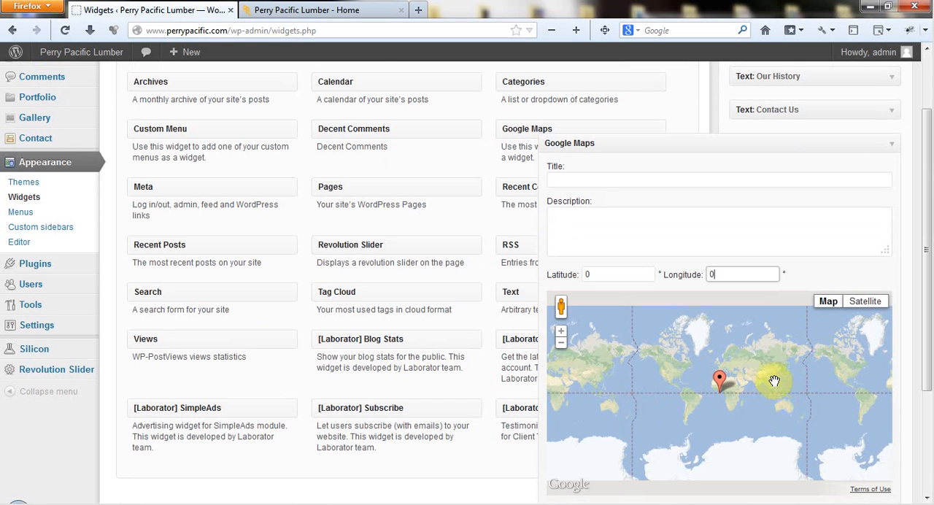
left_click_drag(880, 139, 462, 177)
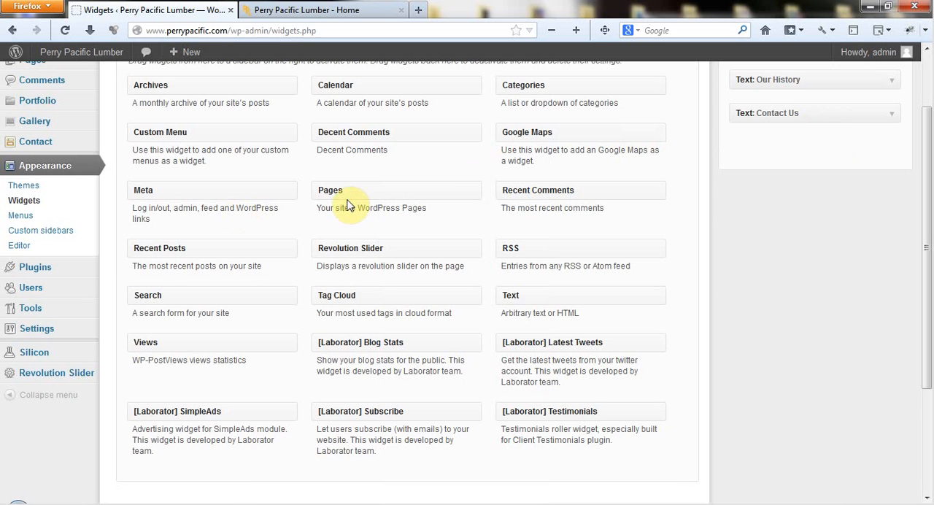
- Add a Pages widget below Contact Us in the Footer Sidebar, title it "Pages" and save it
left_click_drag(362, 187, 798, 183)
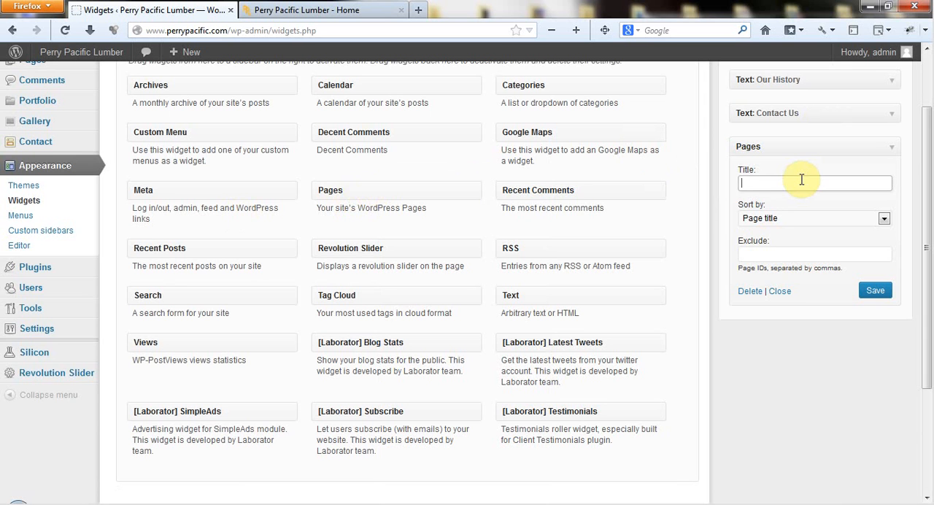
type("P")
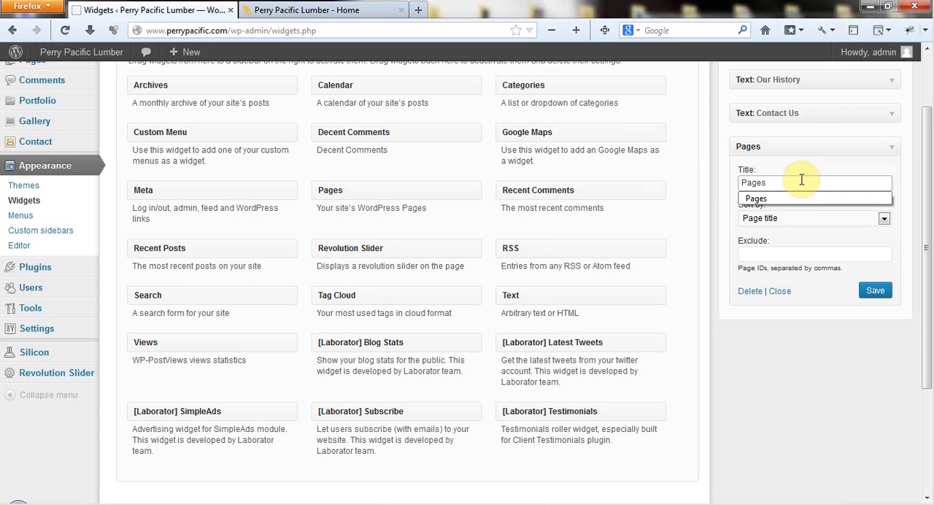
type("ages")
left_click(875, 290)
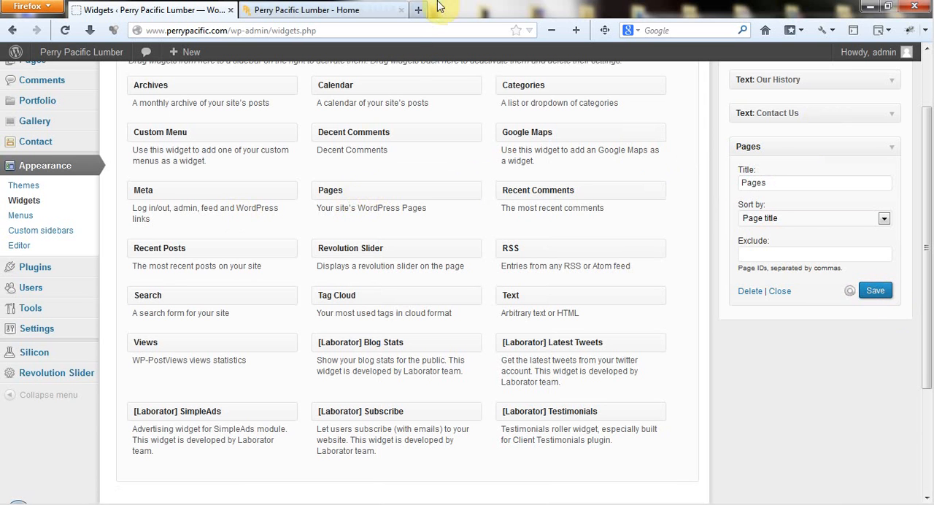
- Reload the live home page and examine the Pages column in the footer
left_click(322, 12)
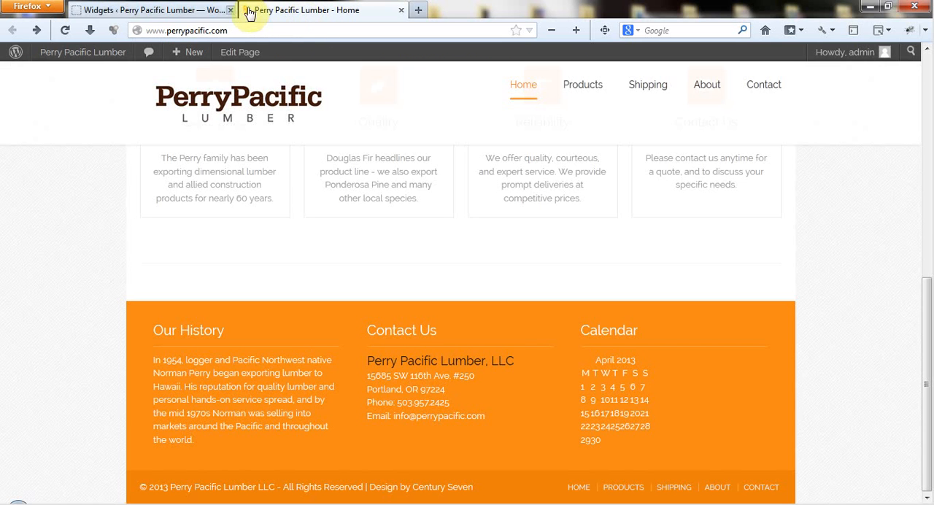
left_click(65, 33)
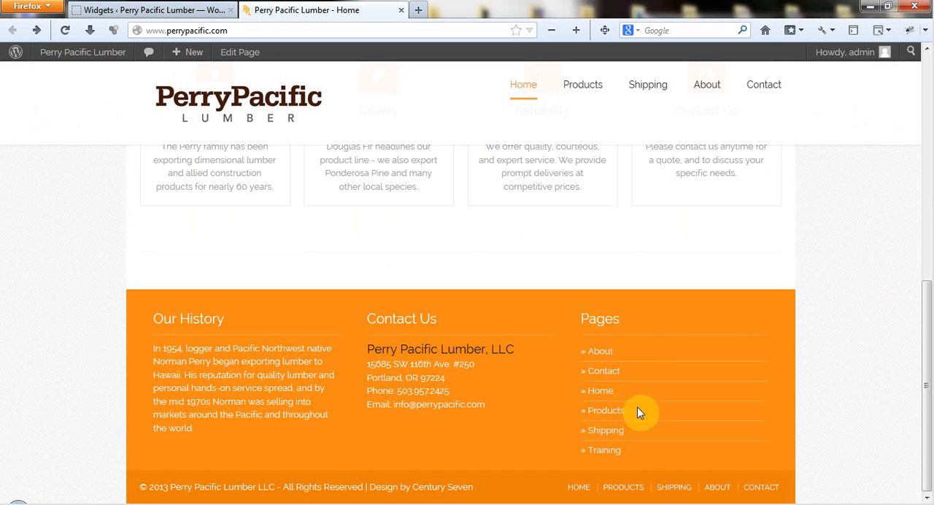
- Back on the widget management page, remove the Pages widget from the Footer Sidebar and check the Inactive Widgets area
left_click(173, 10)
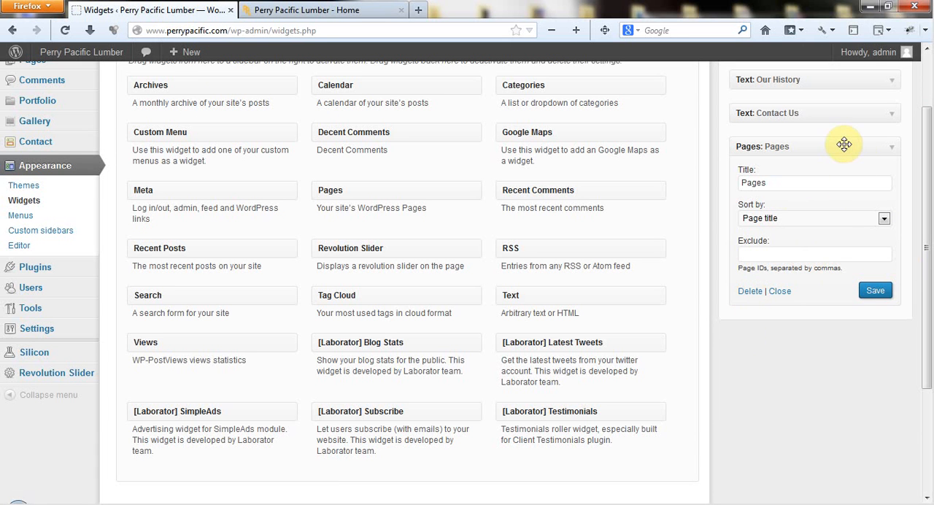
left_click_drag(845, 144, 283, 181)
scroll(369, 220, "down", 3)
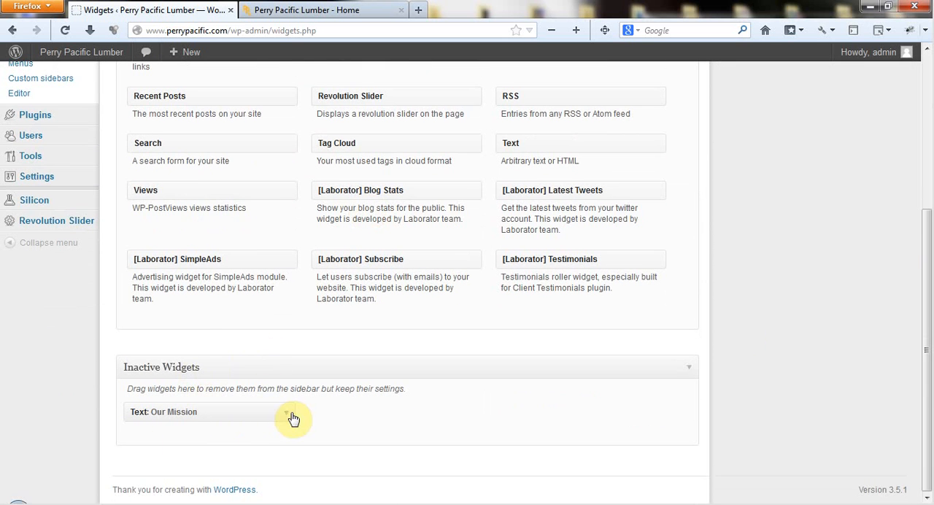
scroll(537, 319, "up", 5)
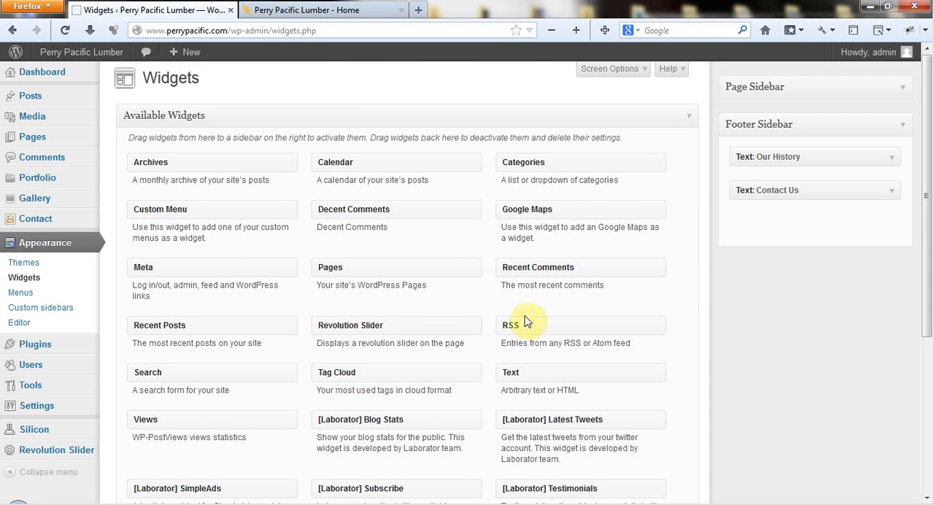
- Move the Our Mission widget from Inactive Widgets to above Our History in the Footer Sidebar, check its retained content and collapse it
scroll(774, 237, "down", 5)
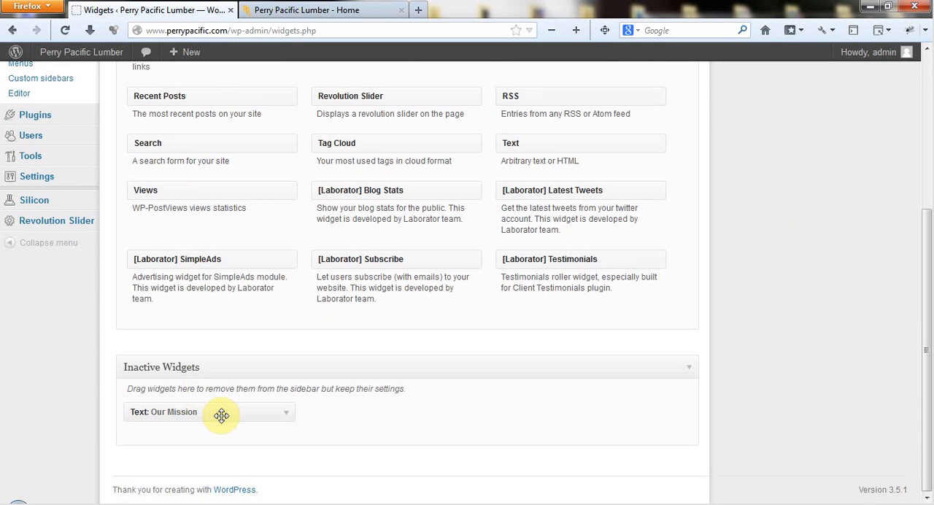
left_click_drag(221, 415, 824, 157)
left_click(893, 158)
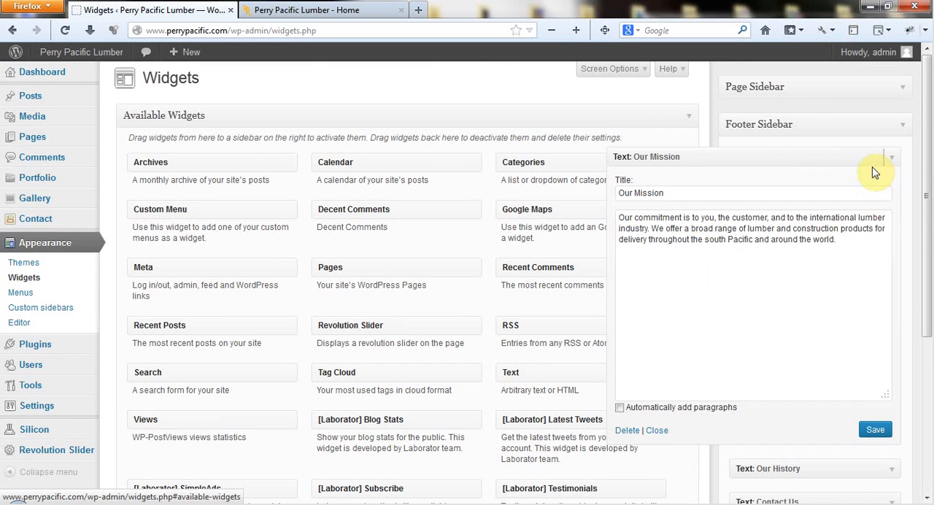
left_click(658, 431)
- Reload the live home page and examine the restored Our Mission column in the footer
left_click(329, 10)
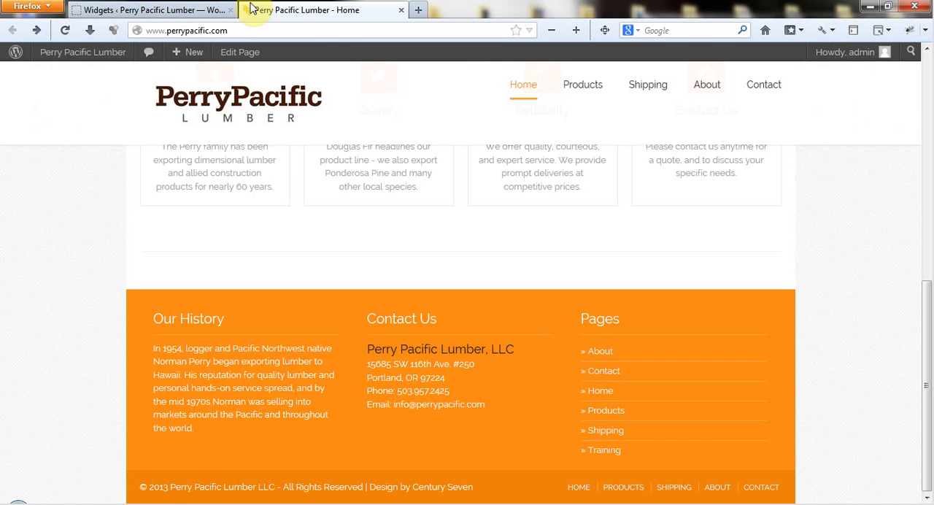
left_click(65, 30)
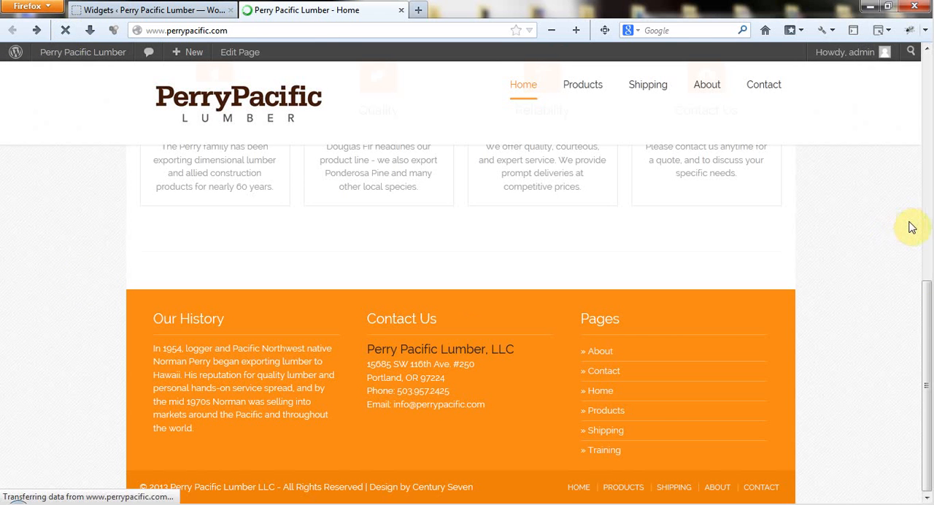
scroll(912, 286, "down", 10)
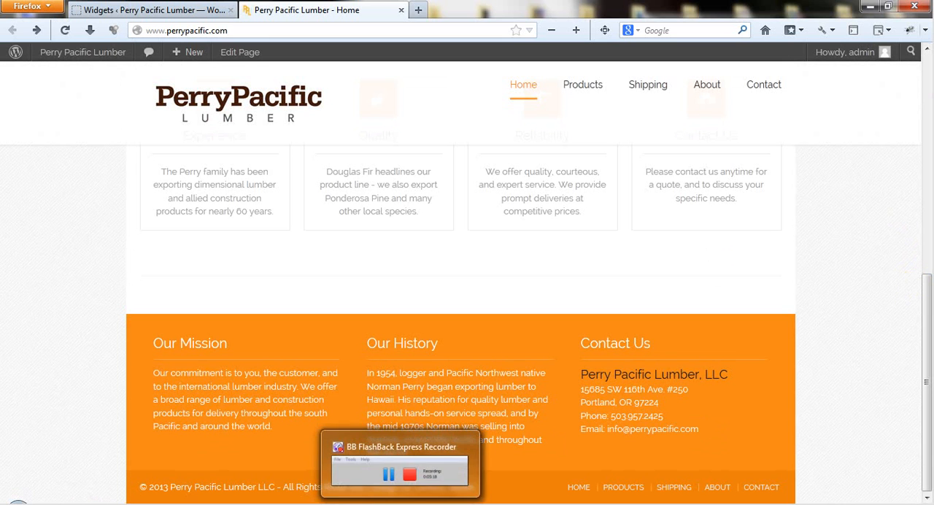
left_click(408, 497)
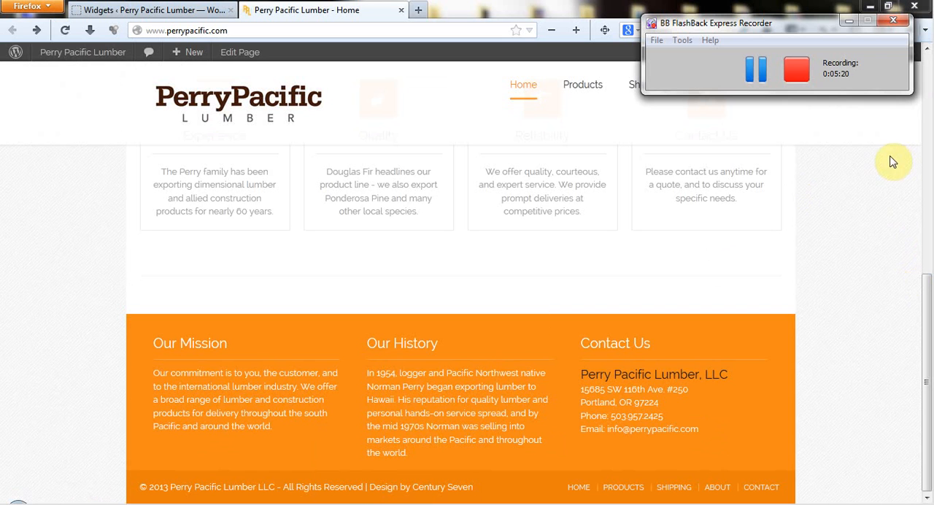